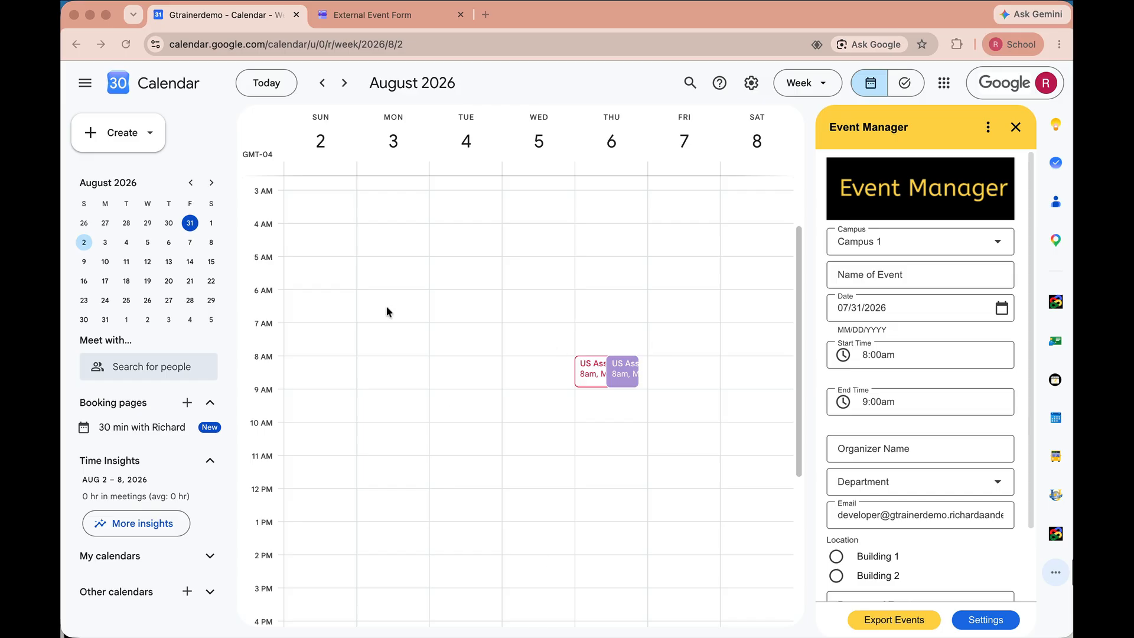
Switch from Google Calendar to the External Event Form tab
{"action": "left_click", "coordinate": [389, 19]}
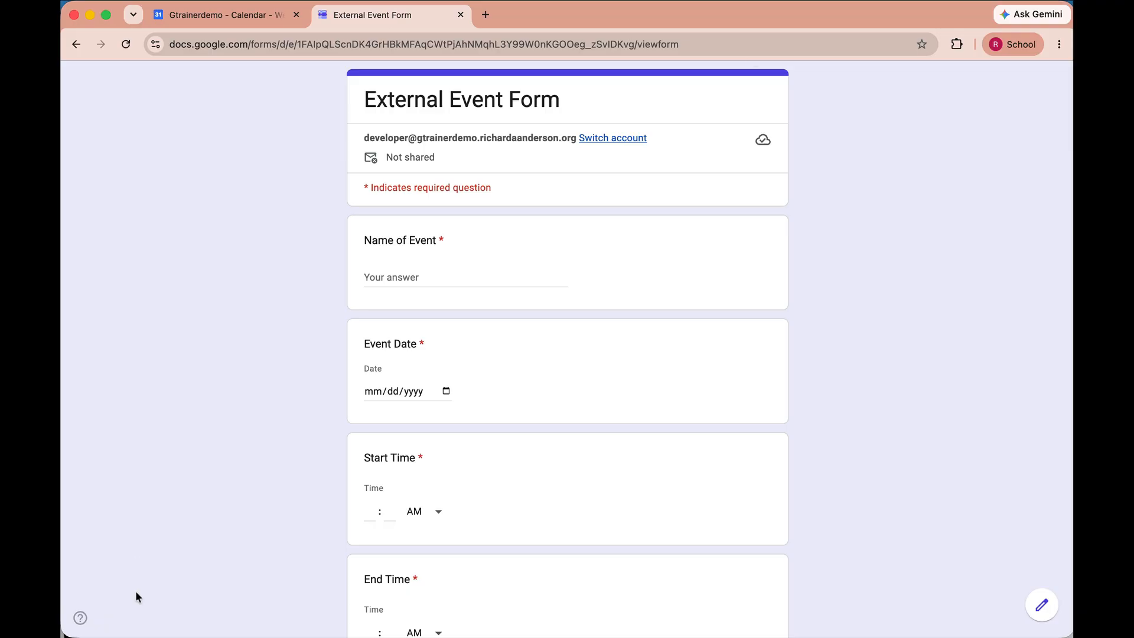
Name the event 'Wedding' and set its Event Date to August 8, 2026
{"action": "left_click", "coordinate": [413, 277]}
{"action": "type", "text": "Wedding"}
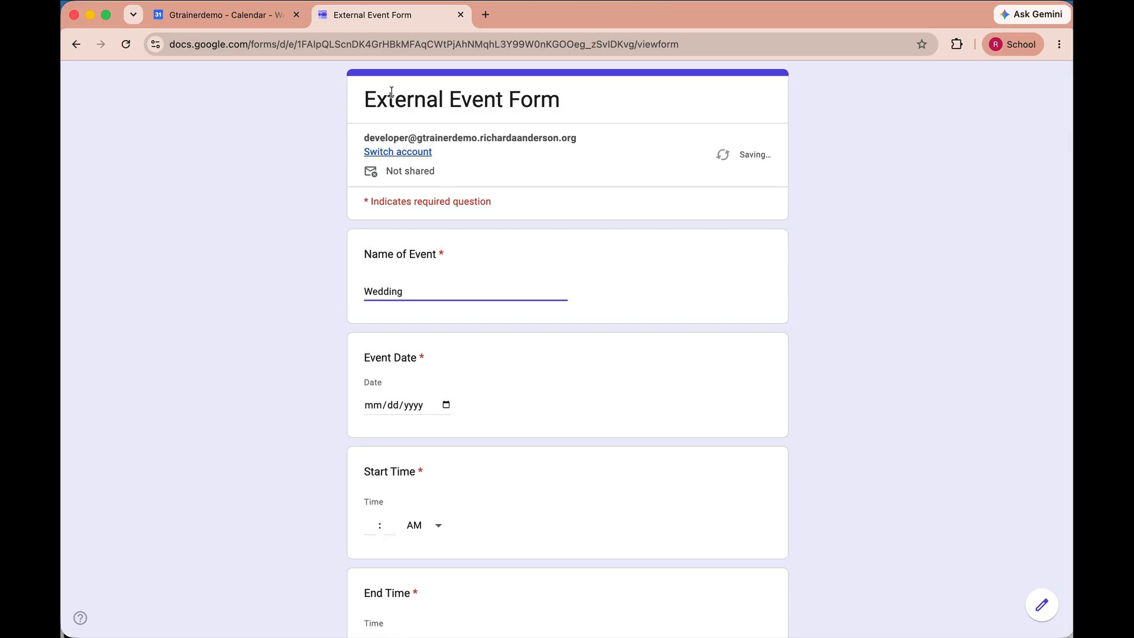
{"action": "left_click", "coordinate": [267, 18]}
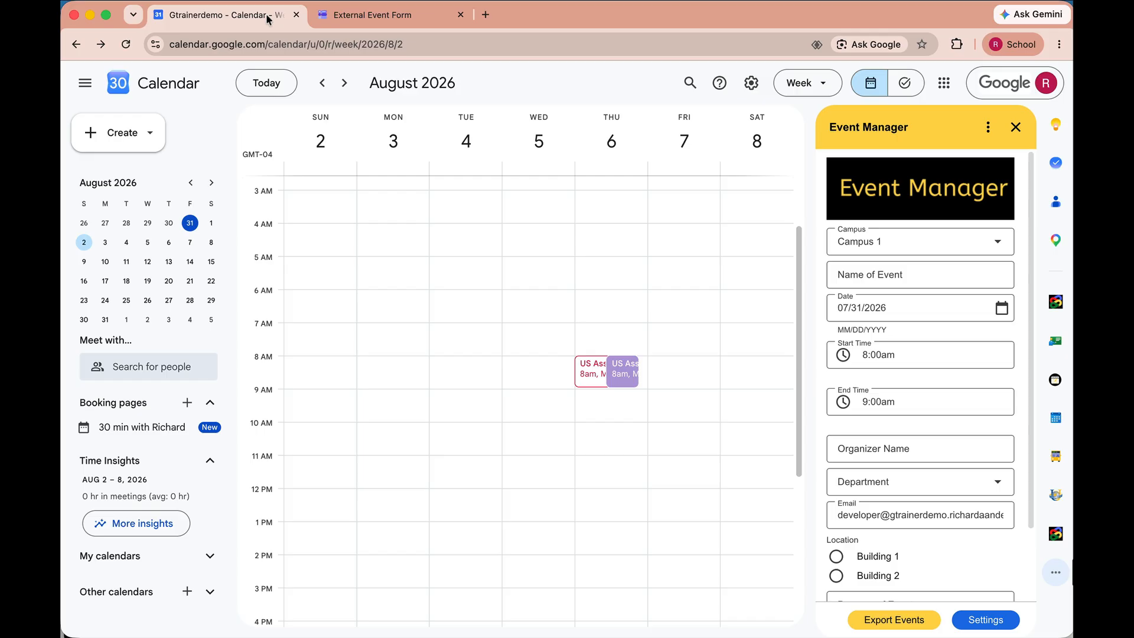
{"action": "left_click", "coordinate": [370, 15]}
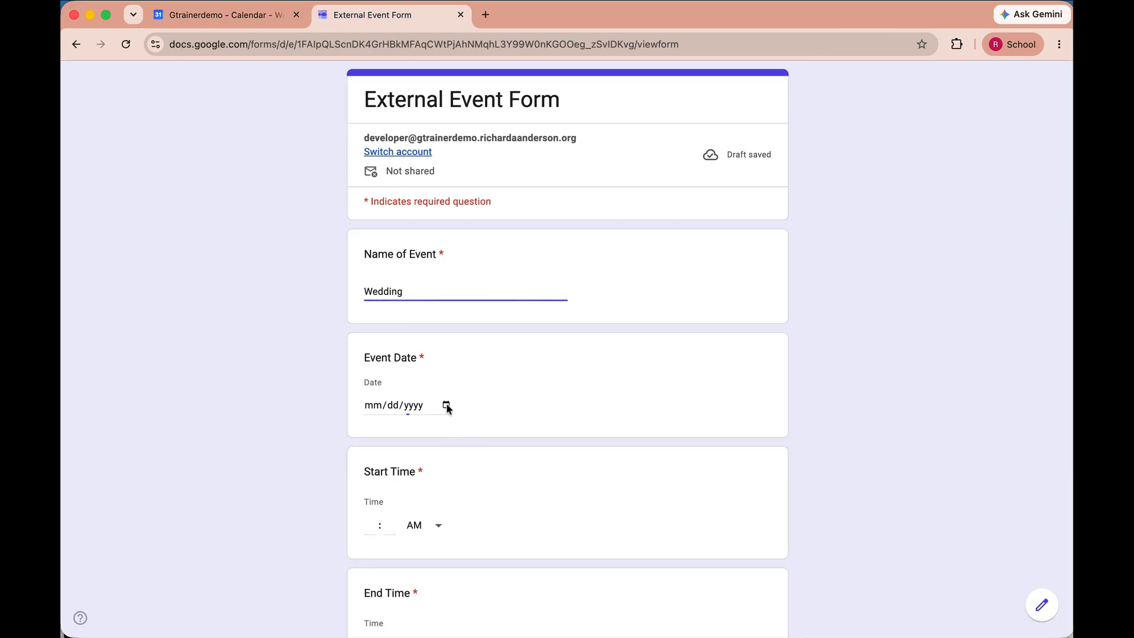
{"action": "left_click", "coordinate": [446, 406]}
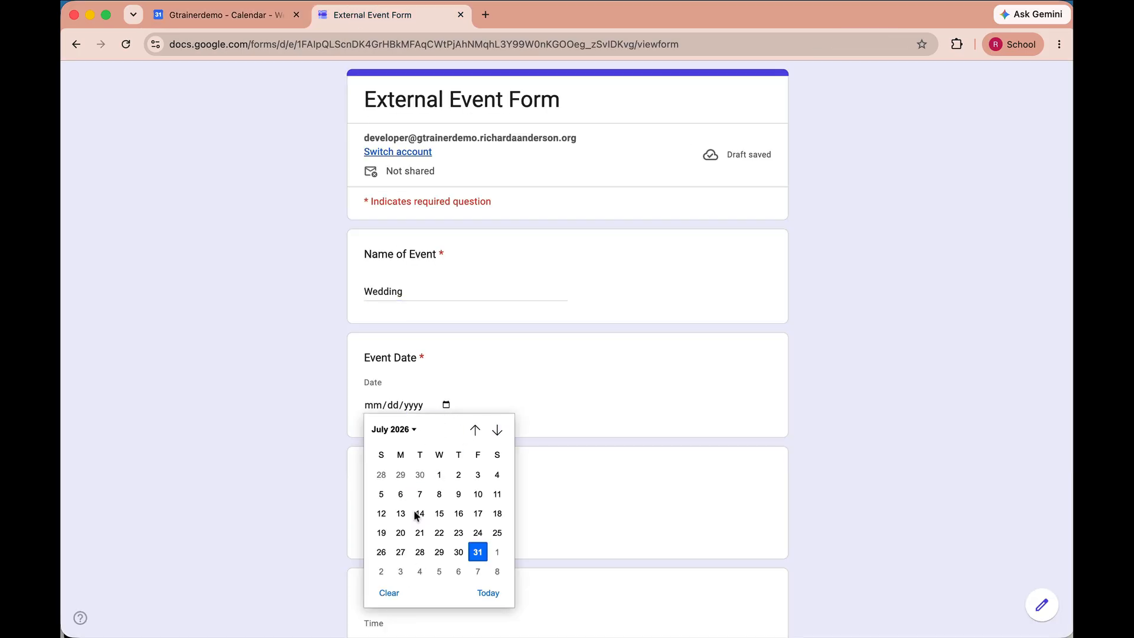
{"action": "left_click", "coordinate": [415, 431]}
{"action": "left_click", "coordinate": [481, 497]}
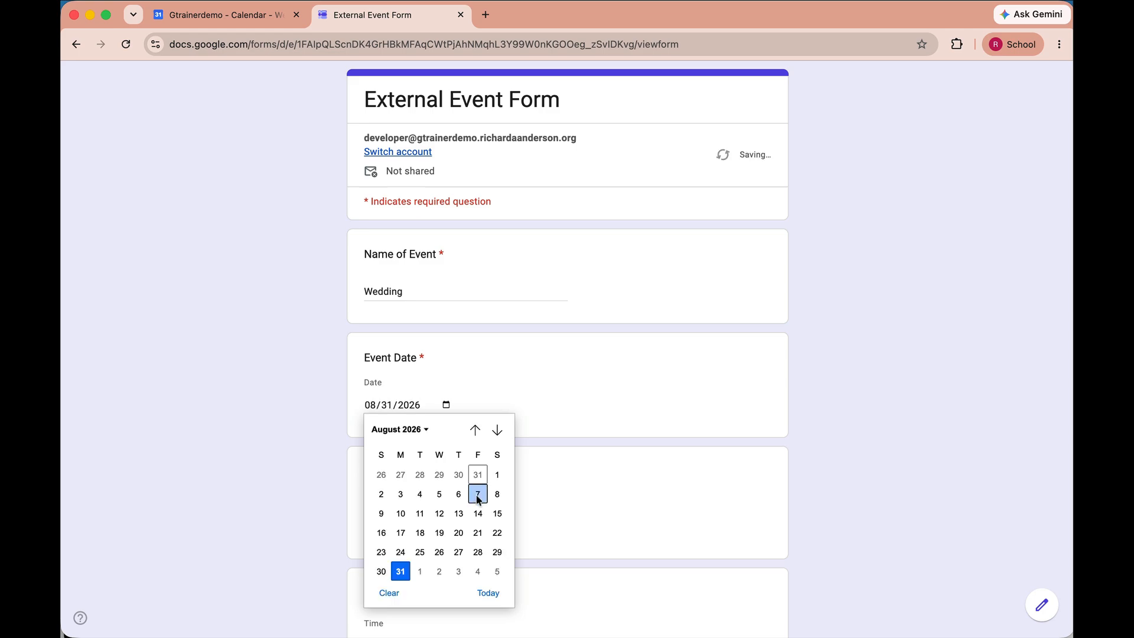
{"action": "left_click", "coordinate": [497, 495]}
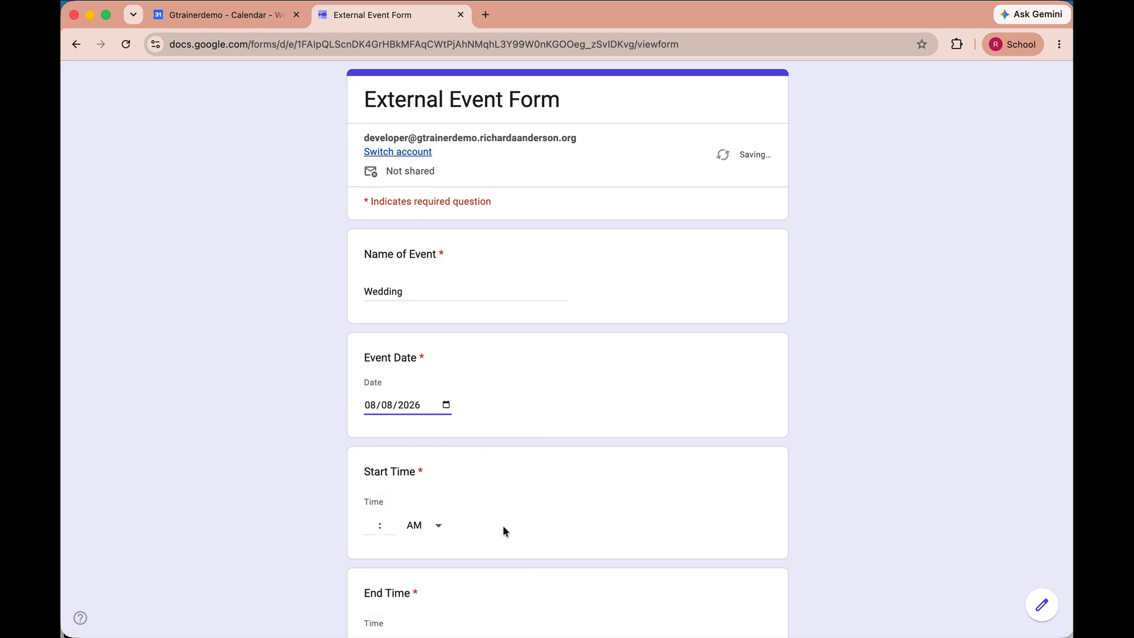
Set the start time to 08:00 AM and the end time to 05:00 PM
{"action": "scroll", "coordinate": [406, 481], "scroll_direction": "down", "scroll_amount": 2}
{"action": "left_click", "coordinate": [372, 446]}
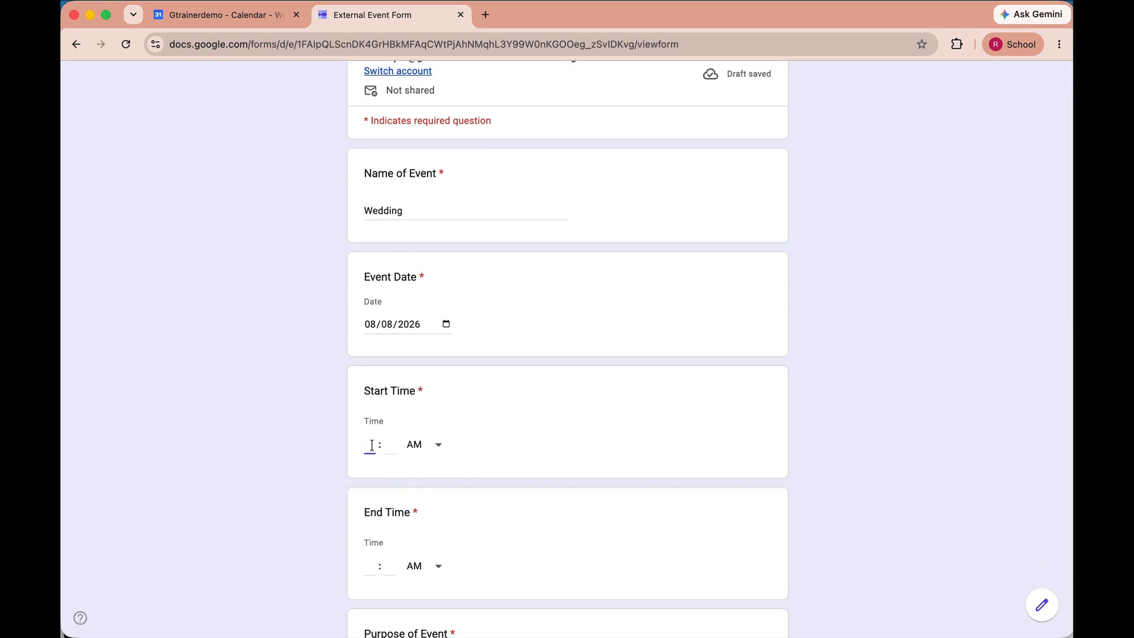
{"action": "type", "text": "8"}
{"action": "left_click", "coordinate": [387, 444]}
{"action": "type", "text": "00"}
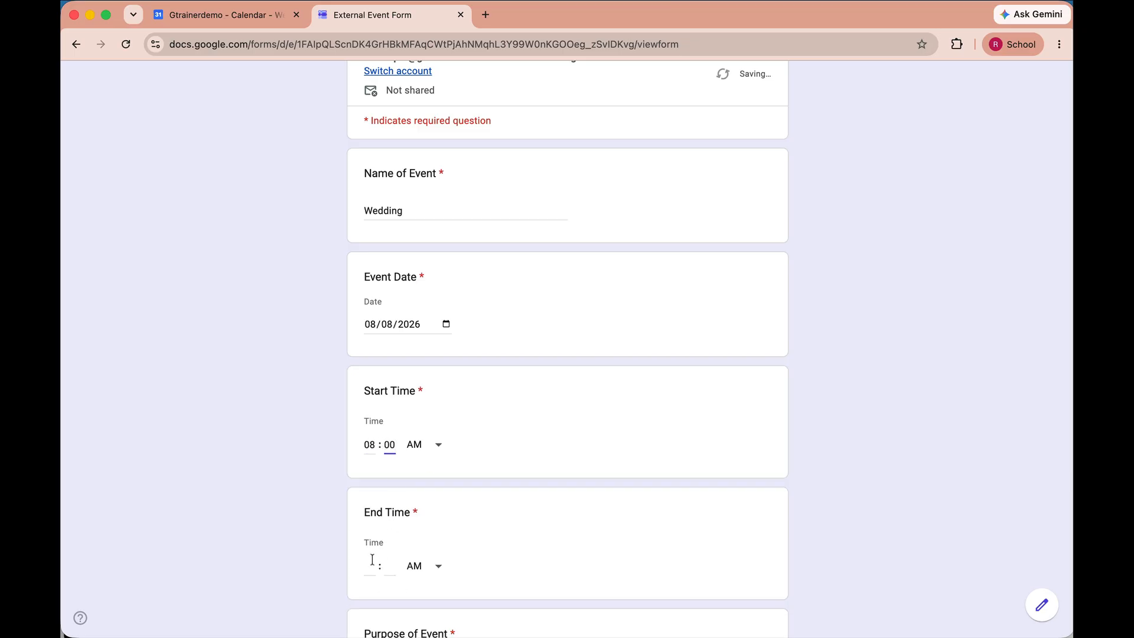
{"action": "left_click", "coordinate": [370, 566]}
{"action": "type", "text": "5"}
{"action": "left_click", "coordinate": [391, 566]}
{"action": "type", "text": "00"}
{"action": "left_click", "coordinate": [420, 569]}
{"action": "left_click", "coordinate": [416, 597]}
{"action": "scroll", "coordinate": [502, 534], "scroll_direction": "down", "scroll_amount": 4}
{"action": "scroll", "coordinate": [503, 534], "scroll_direction": "down", "scroll_amount": 3}
{"action": "left_click", "coordinate": [396, 294]}
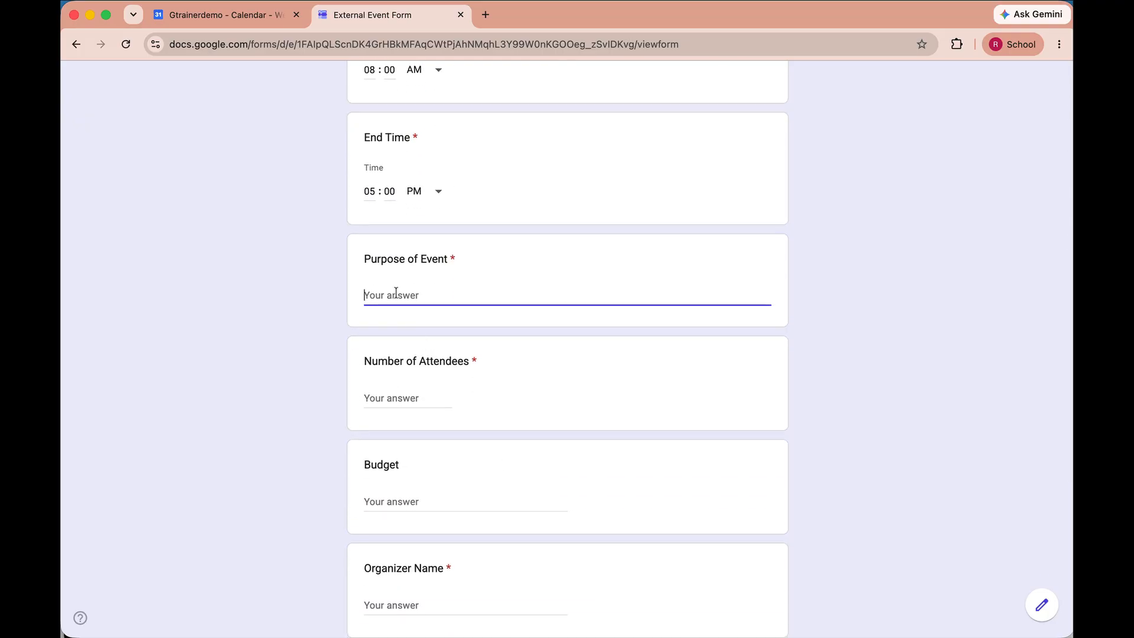
Enter purpose 'To celebrate a very special couple.', 75 attendees and budget 'na'
{"action": "type", "text": "To celebrate a very special "}
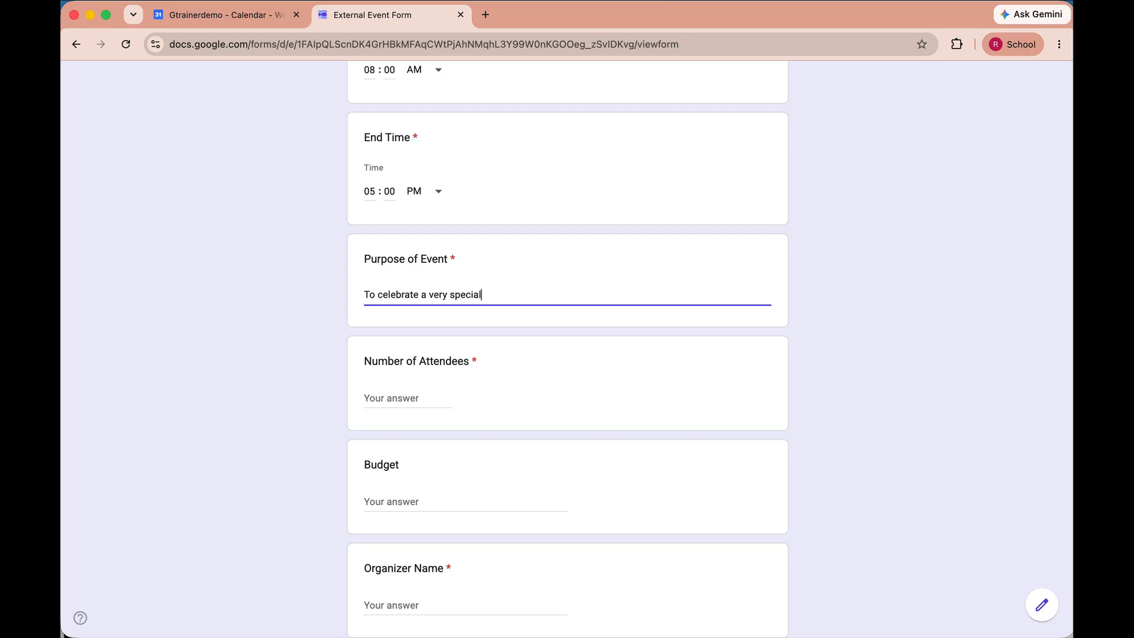
{"action": "type", "text": "couple."}
{"action": "left_click", "coordinate": [403, 398]}
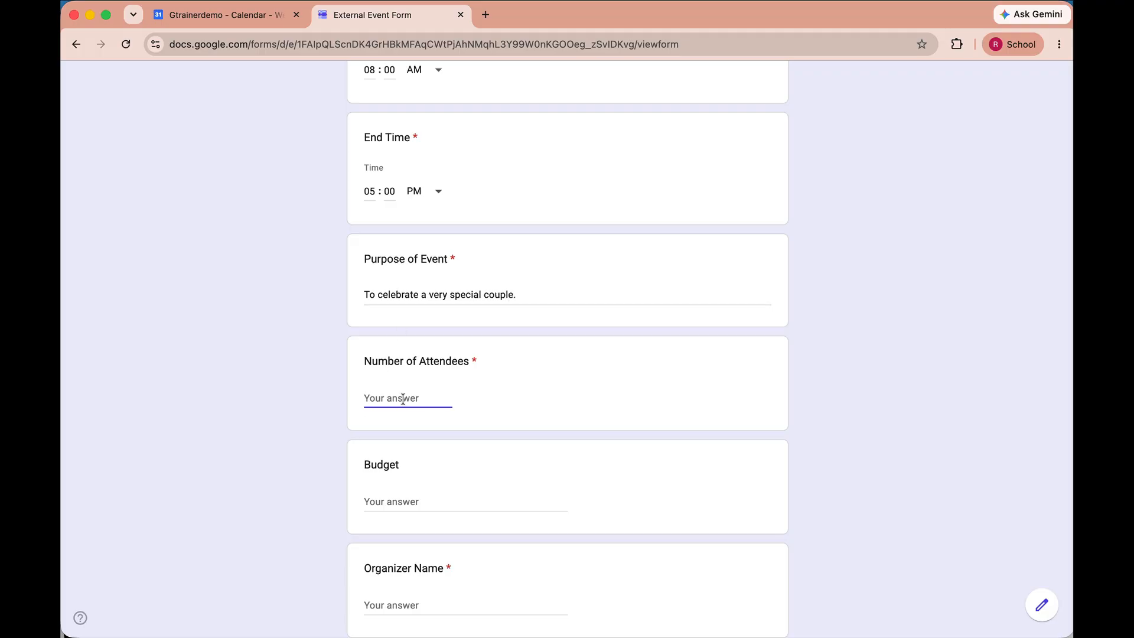
{"action": "type", "text": "75"}
{"action": "left_click", "coordinate": [401, 504]}
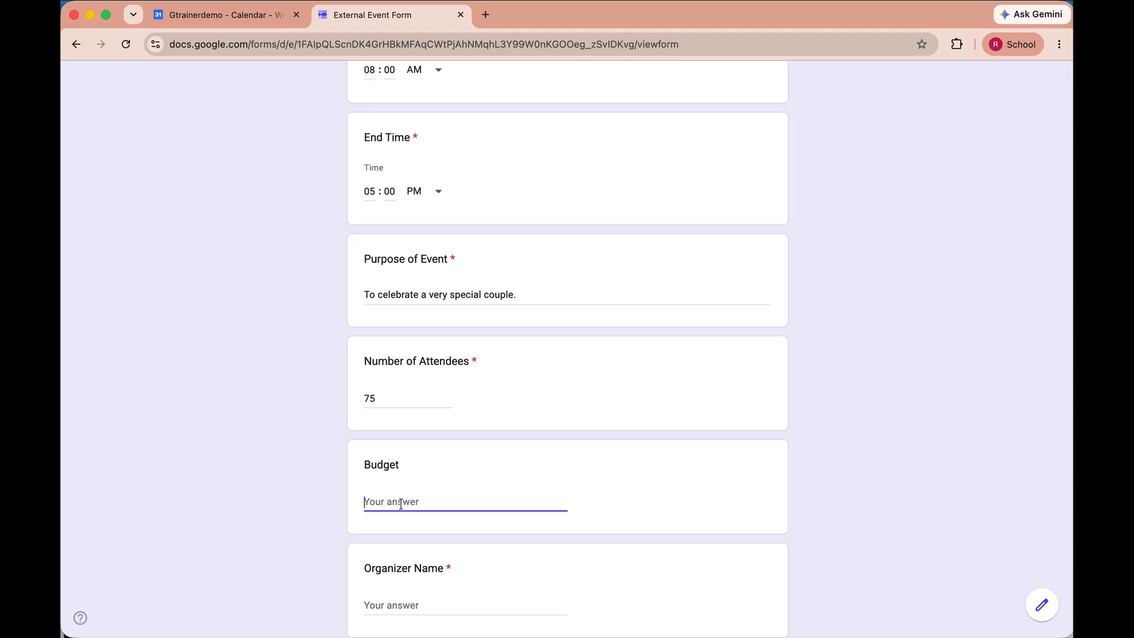
{"action": "type", "text": "na"}
{"action": "scroll", "coordinate": [420, 419], "scroll_direction": "down", "scroll_amount": 5}
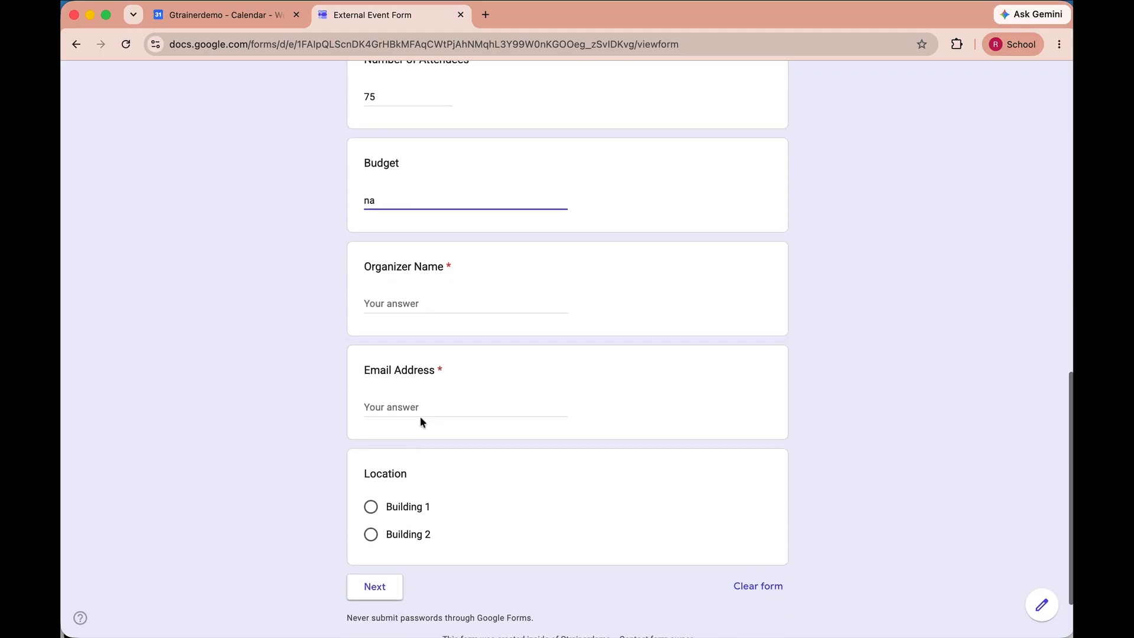
Fill in the organizer's name and e-mail address, and choose Building 1 as the location
{"action": "left_click", "coordinate": [384, 303]}
{"action": "type", "text": "Richard"}
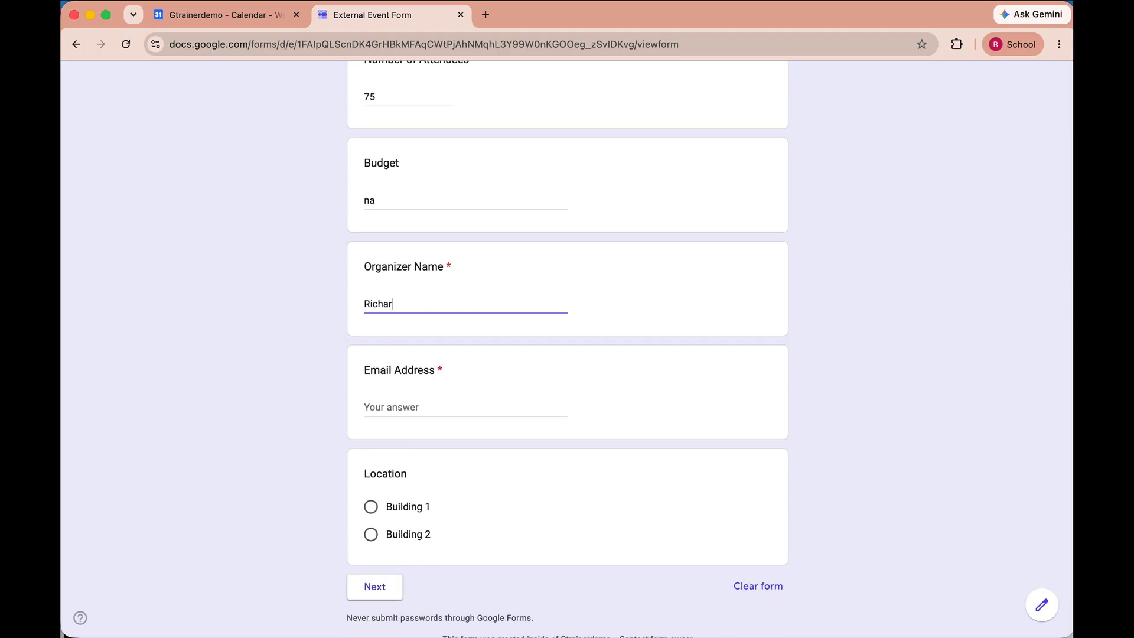
{"action": "left_click", "coordinate": [387, 408]}
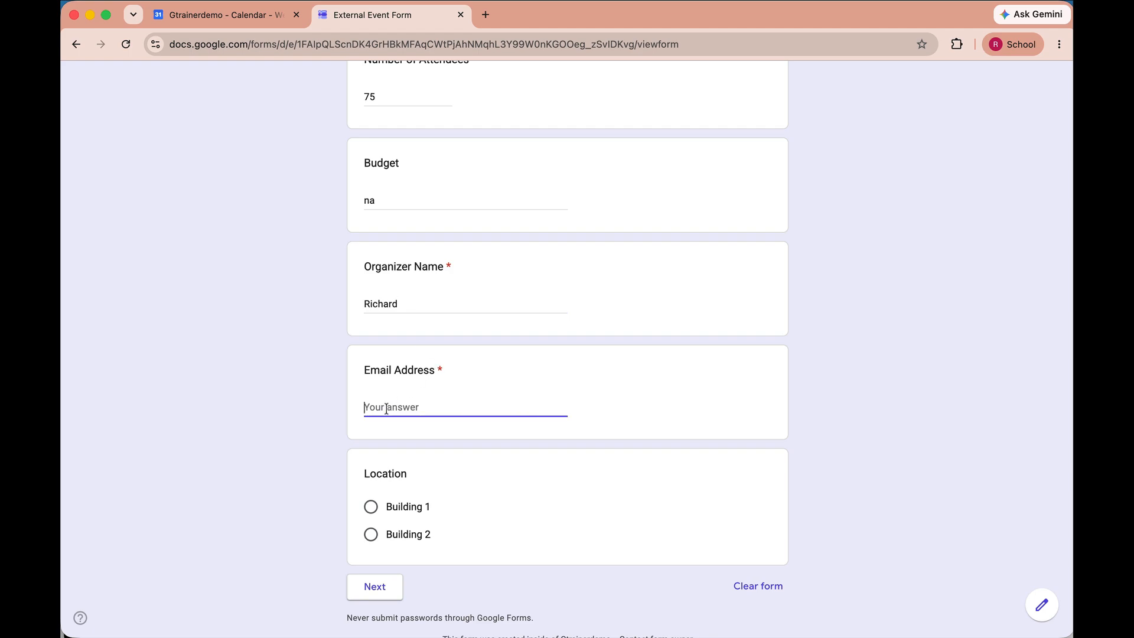
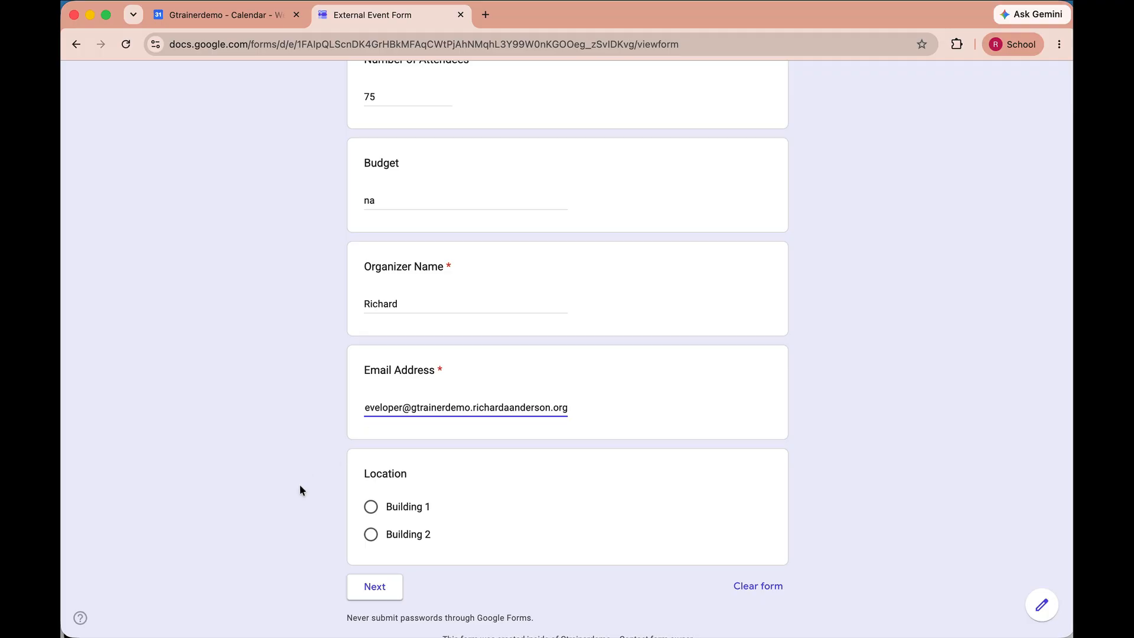
{"action": "left_click", "coordinate": [370, 507]}
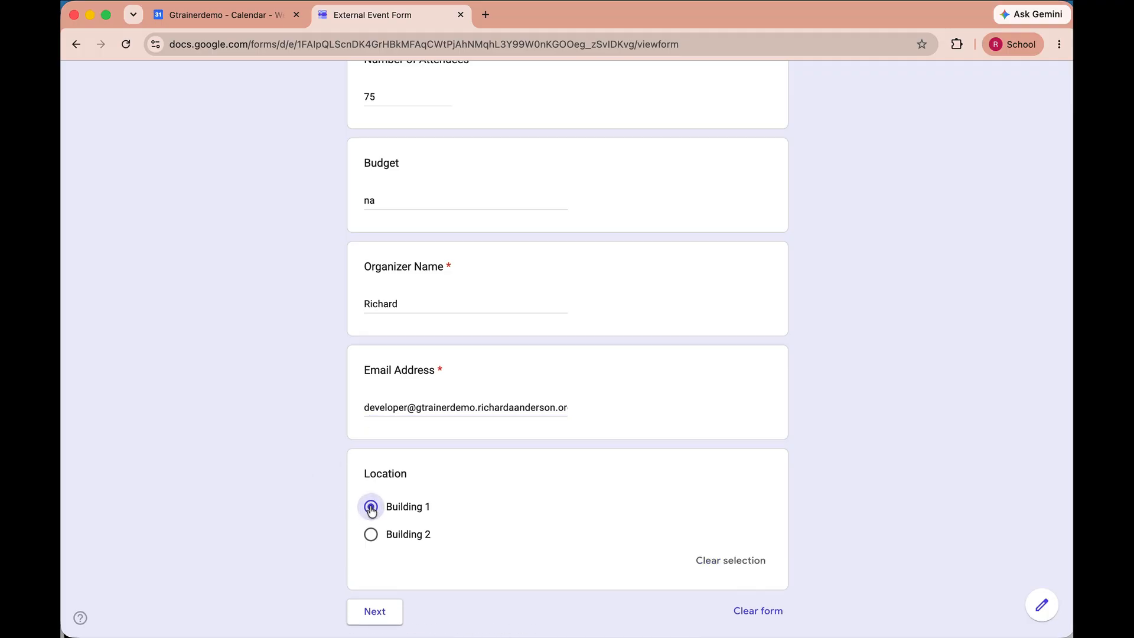
Reserve the MPR space in Building 1 and answer Yes to needing tech support
{"action": "left_click", "coordinate": [388, 612]}
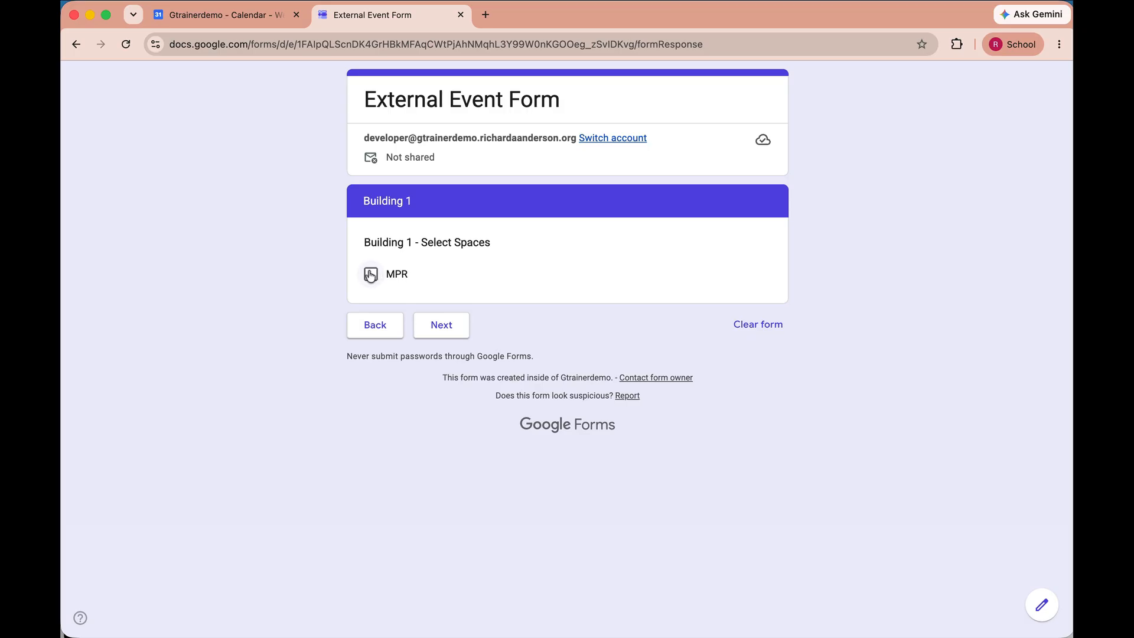
{"action": "left_click", "coordinate": [370, 274]}
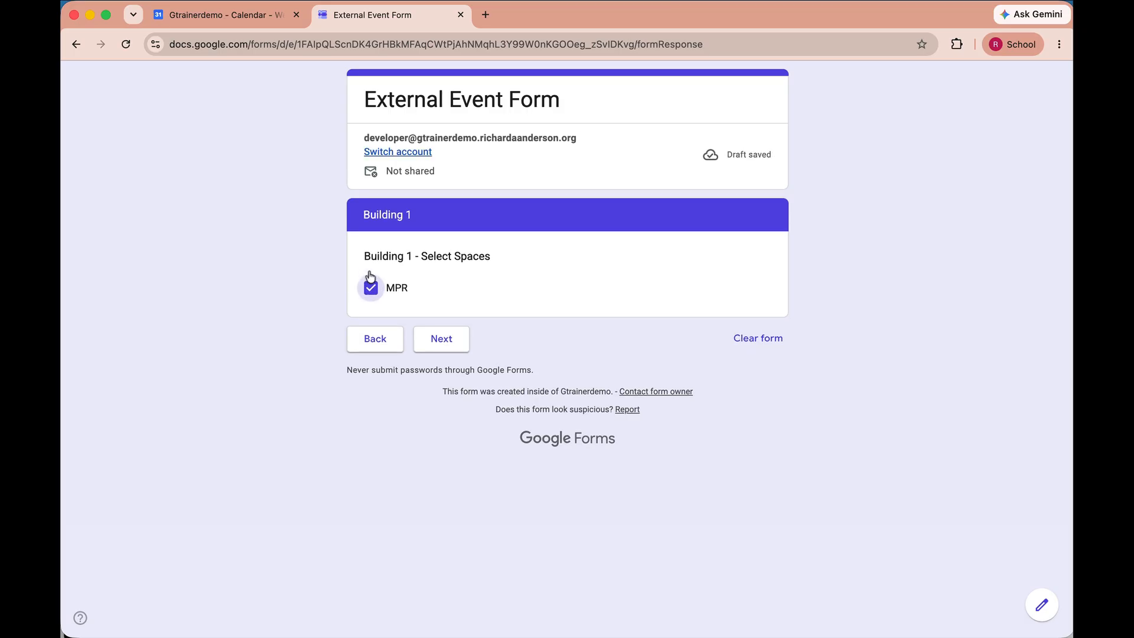
{"action": "left_click", "coordinate": [459, 339]}
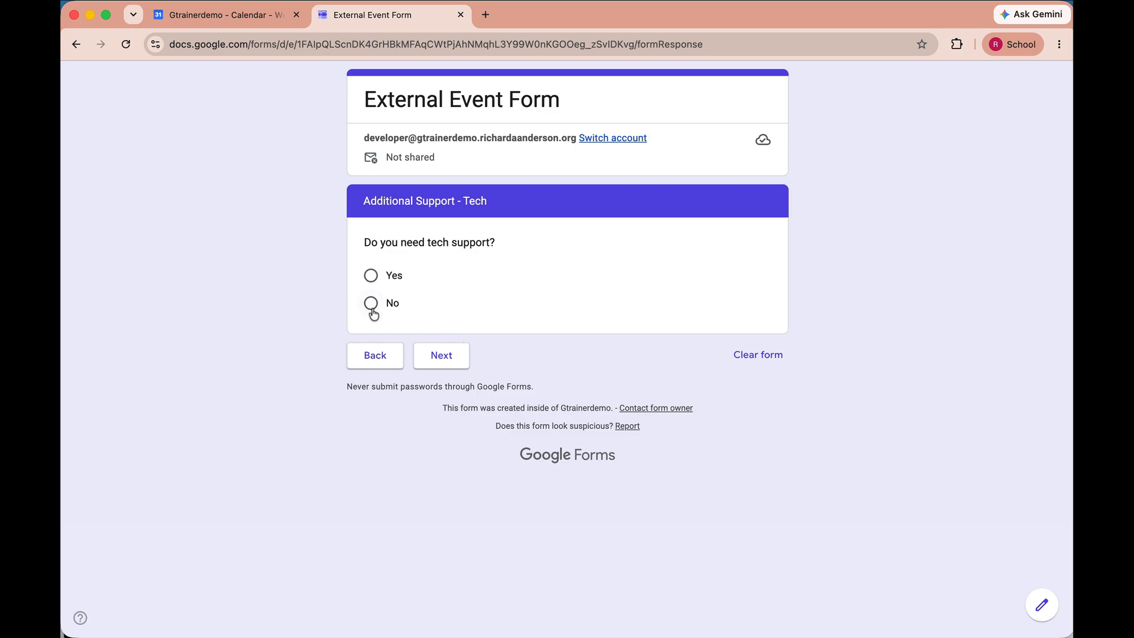
{"action": "left_click", "coordinate": [371, 275]}
{"action": "left_click", "coordinate": [447, 394]}
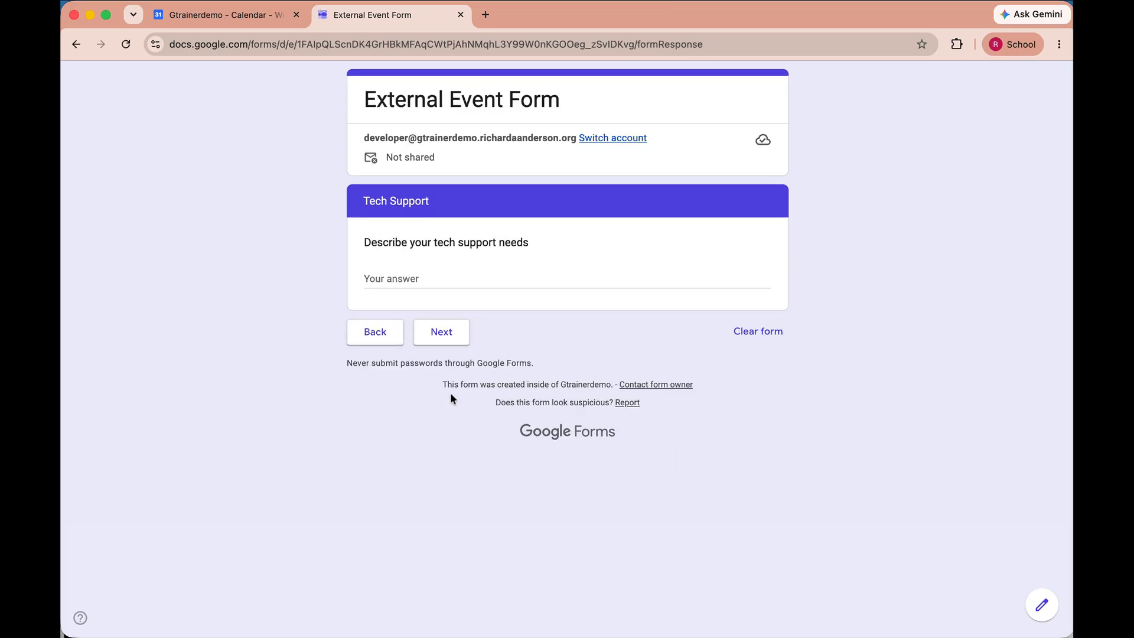
Describe the tech support need as 'Help projecting a slideshow'
{"action": "left_click", "coordinate": [414, 279]}
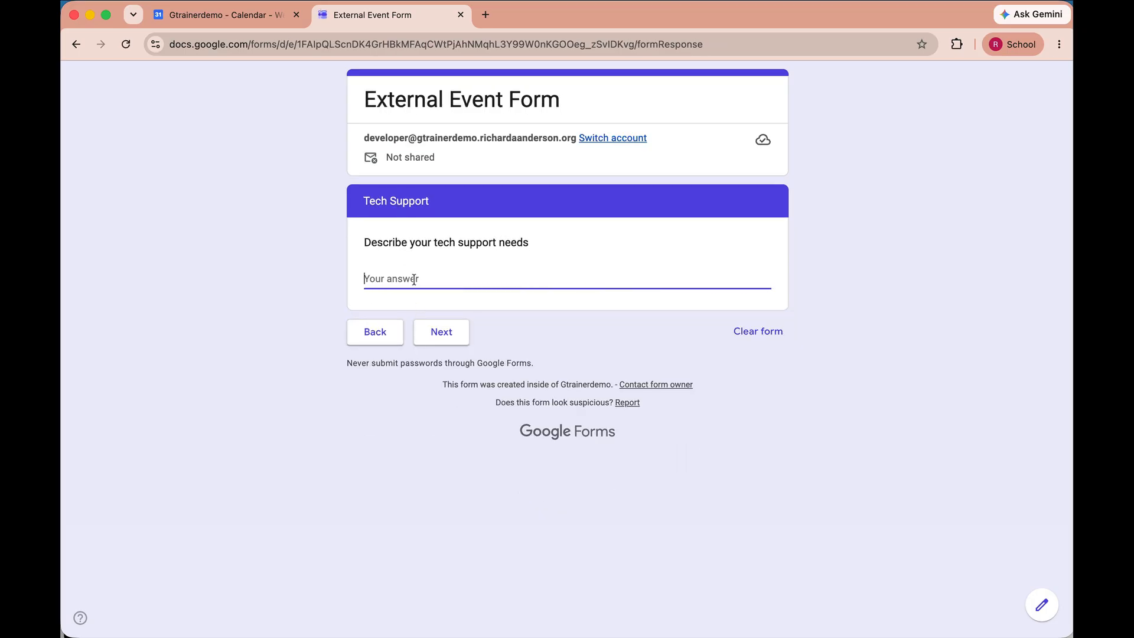
{"action": "type", "text": "Help "}
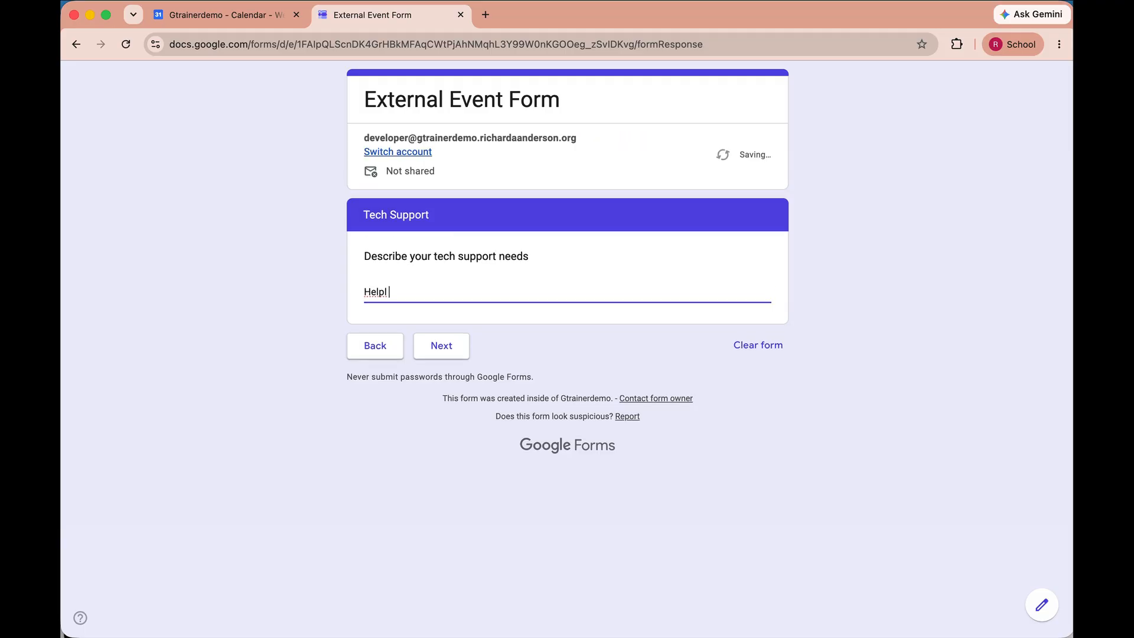
{"action": "type", "text": "projecting a slideshow."}
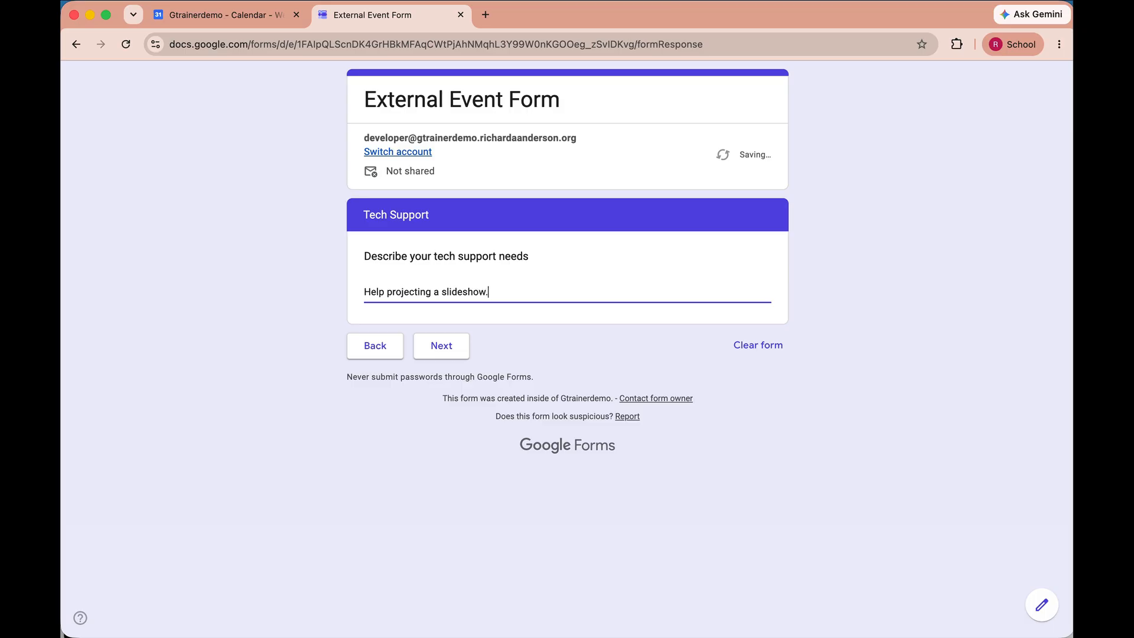
{"action": "left_click", "coordinate": [450, 352]}
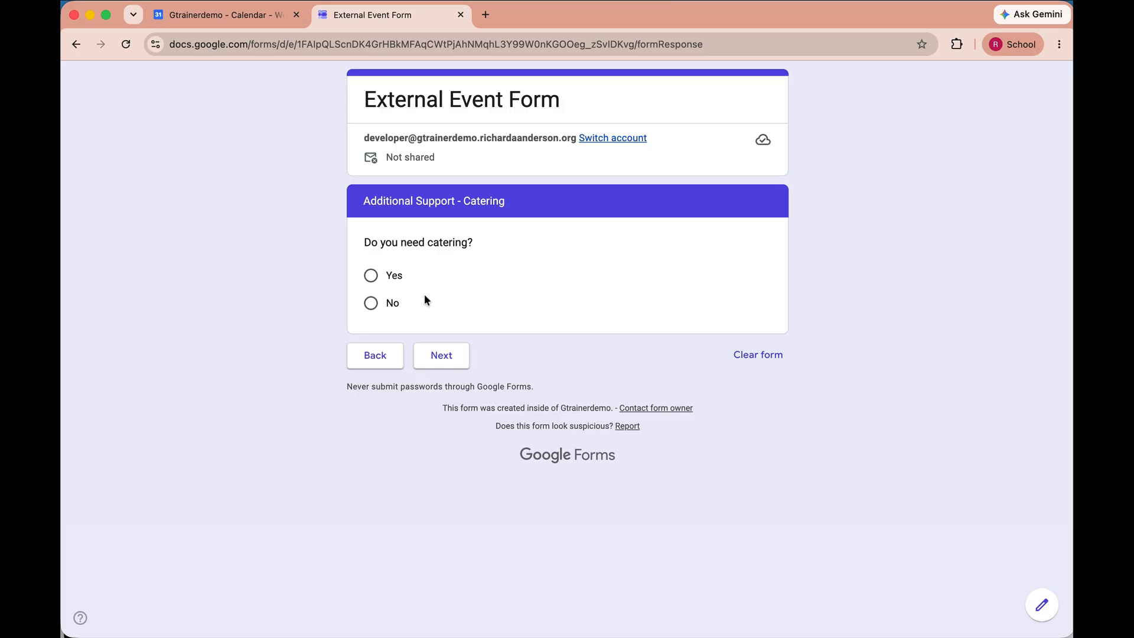
Decline catering, request setup help, and note 'TAble cloths on the all tables...'
{"action": "left_click", "coordinate": [378, 303]}
{"action": "left_click", "coordinate": [447, 397]}
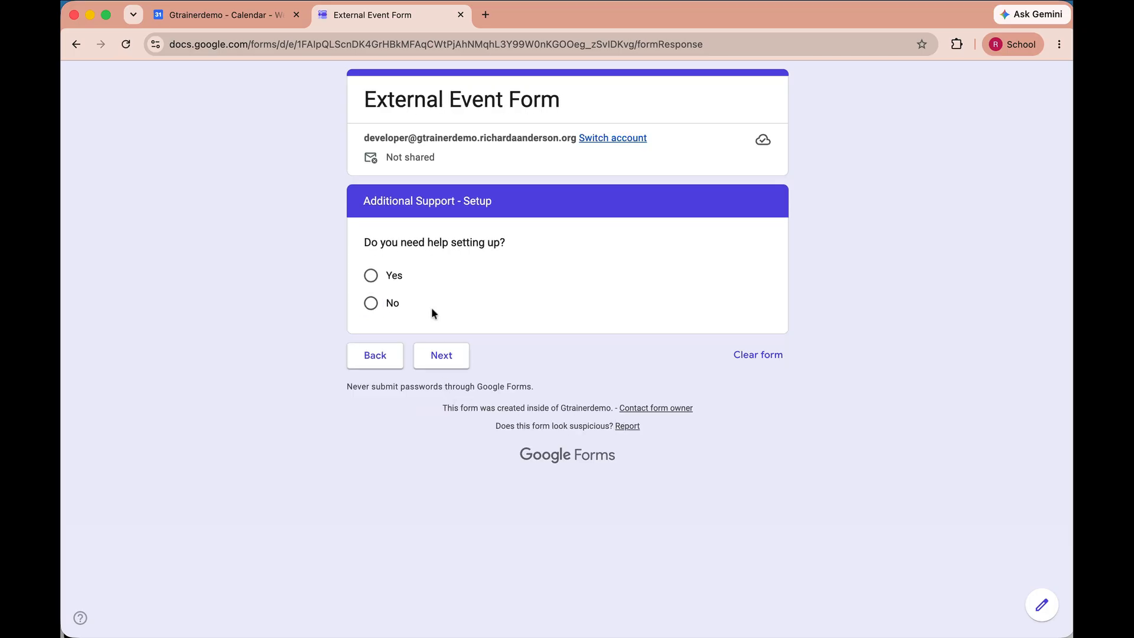
{"action": "left_click", "coordinate": [371, 276]}
{"action": "left_click", "coordinate": [456, 399]}
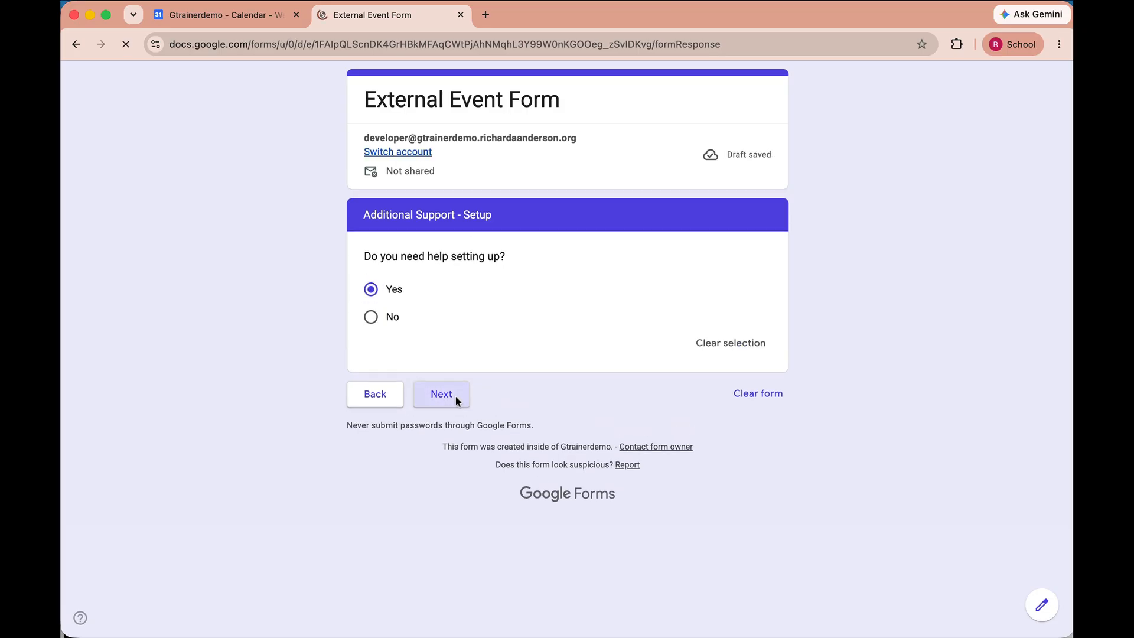
{"action": "left_click", "coordinate": [409, 278]}
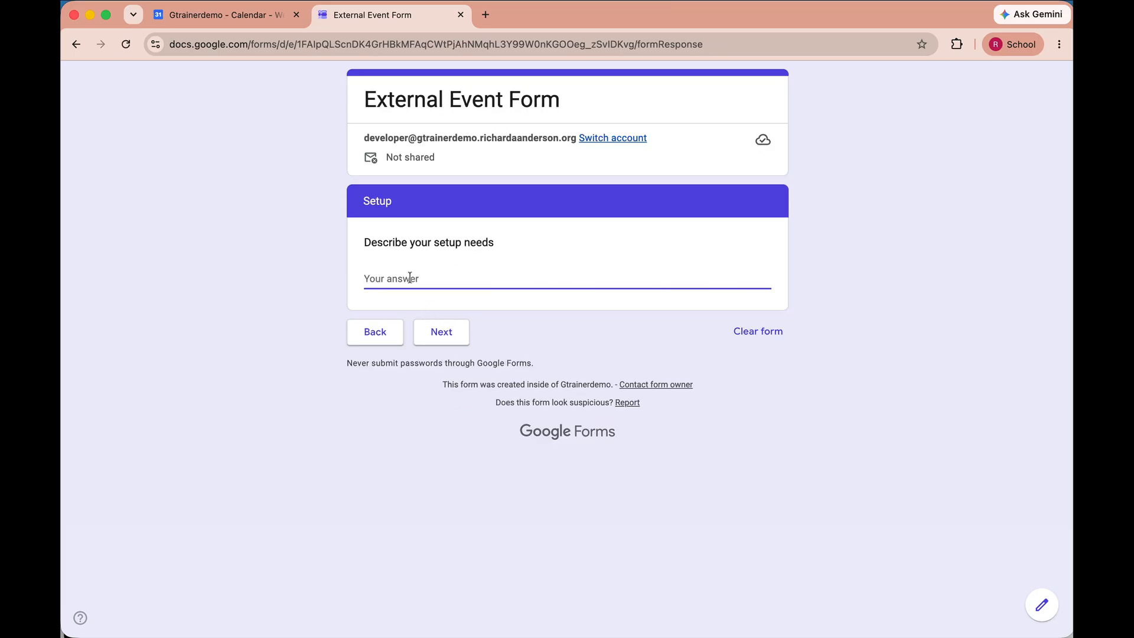
{"action": "type", "text": "TAble clo"}
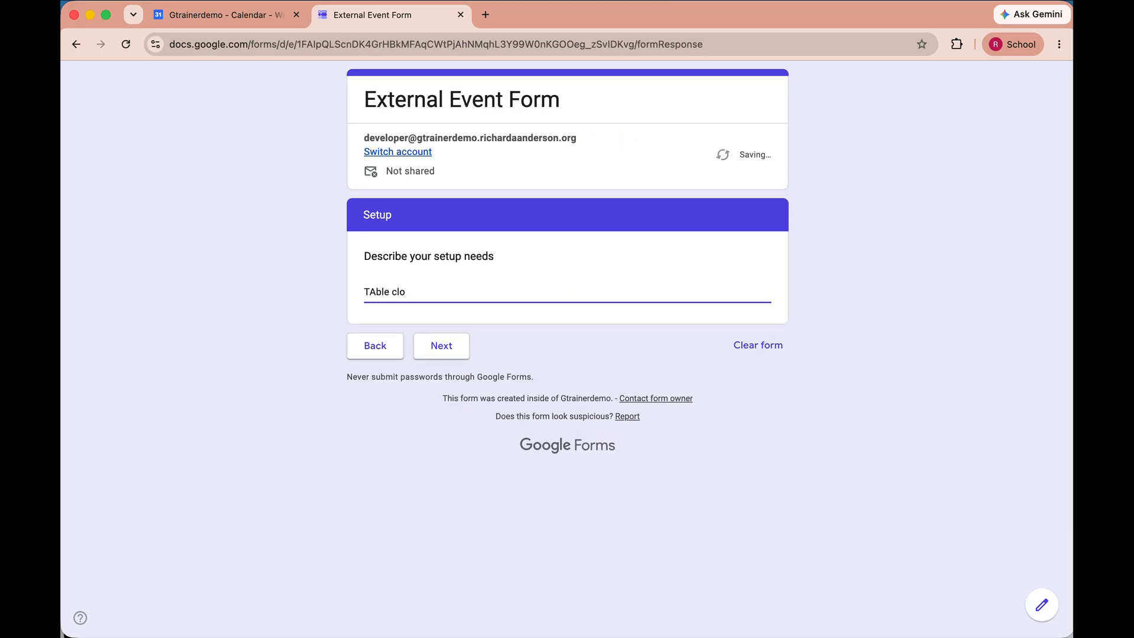
{"action": "type", "text": "ths on the all the t"}
{"action": "type", "text": "ables"}
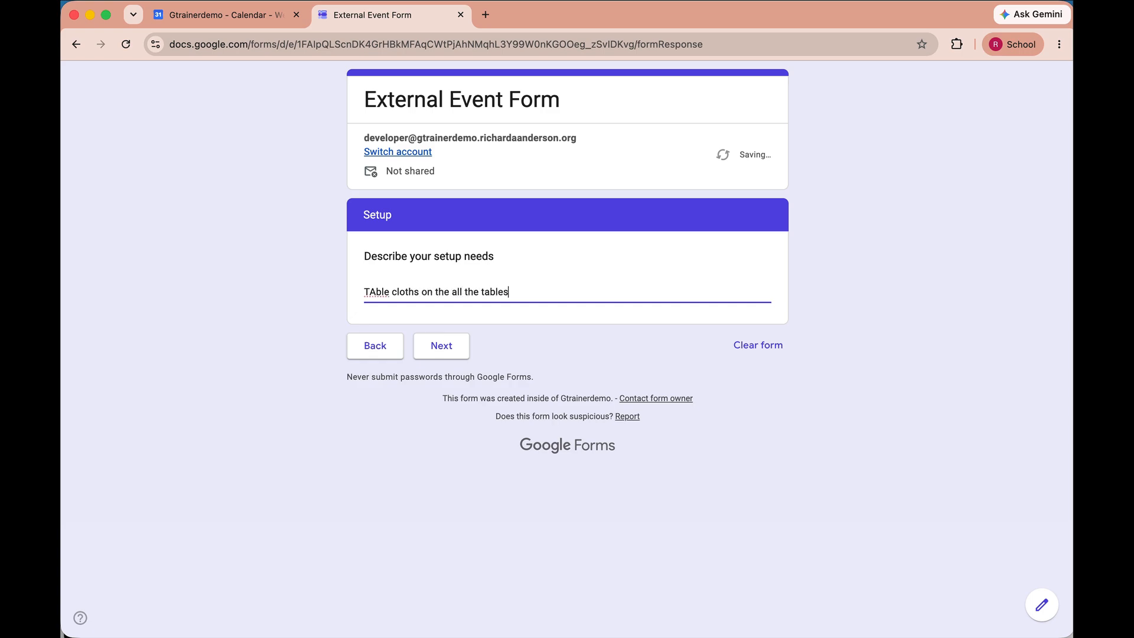
{"action": "type", "text": "..."}
{"action": "left_click", "coordinate": [448, 344]}
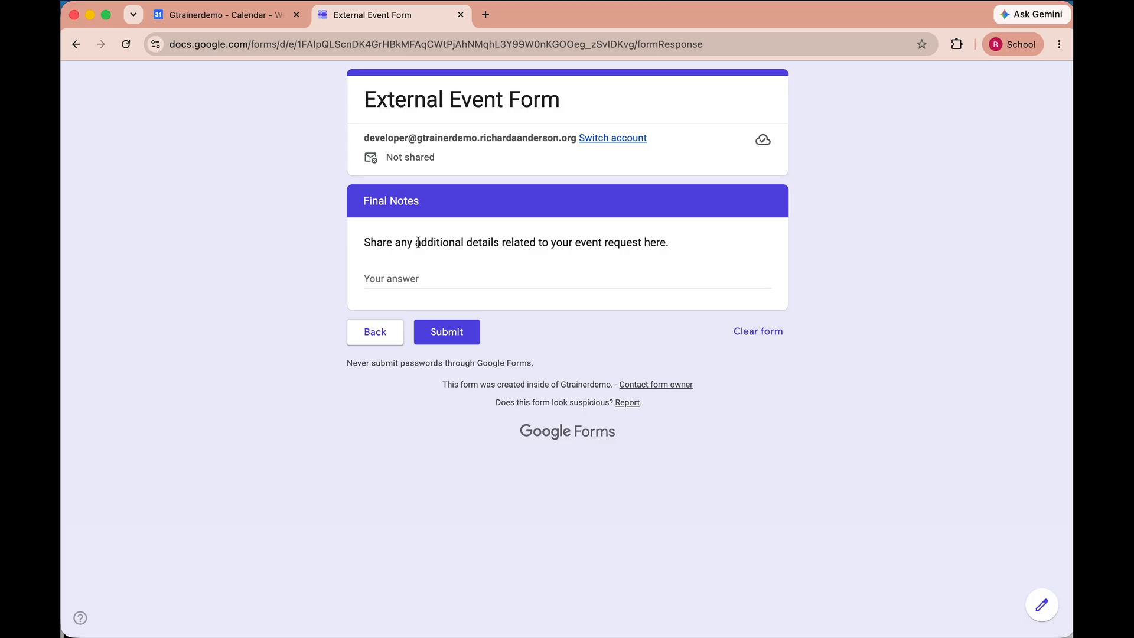
Enter 'none' as the final notes and submit the event request
{"action": "left_click", "coordinate": [429, 282]}
{"action": "type", "text": "none"}
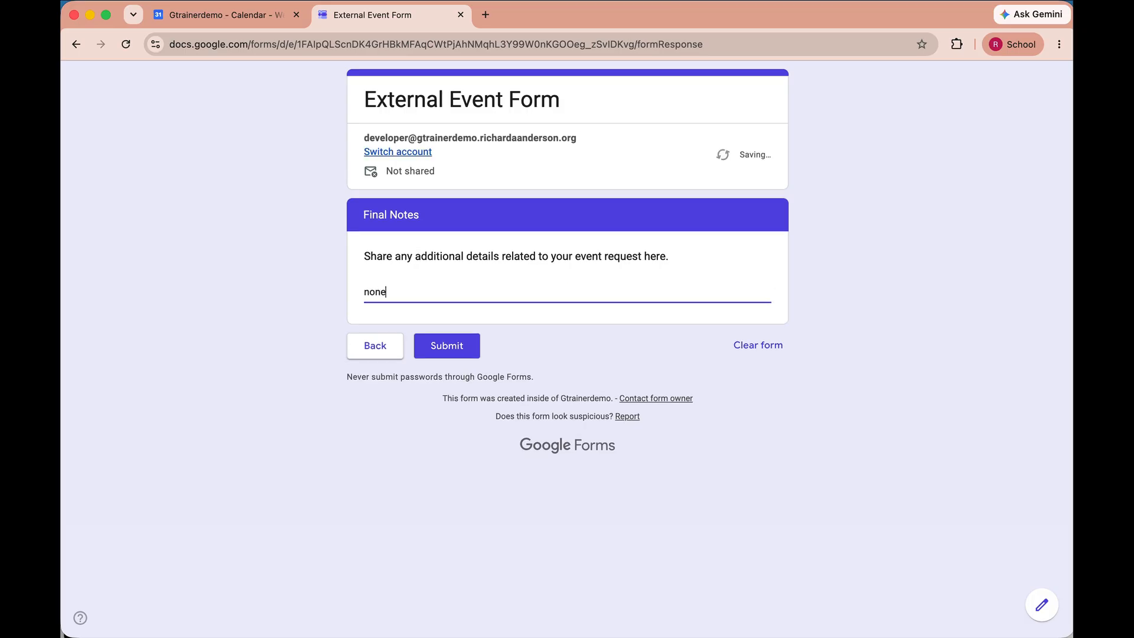
{"action": "left_click", "coordinate": [462, 351]}
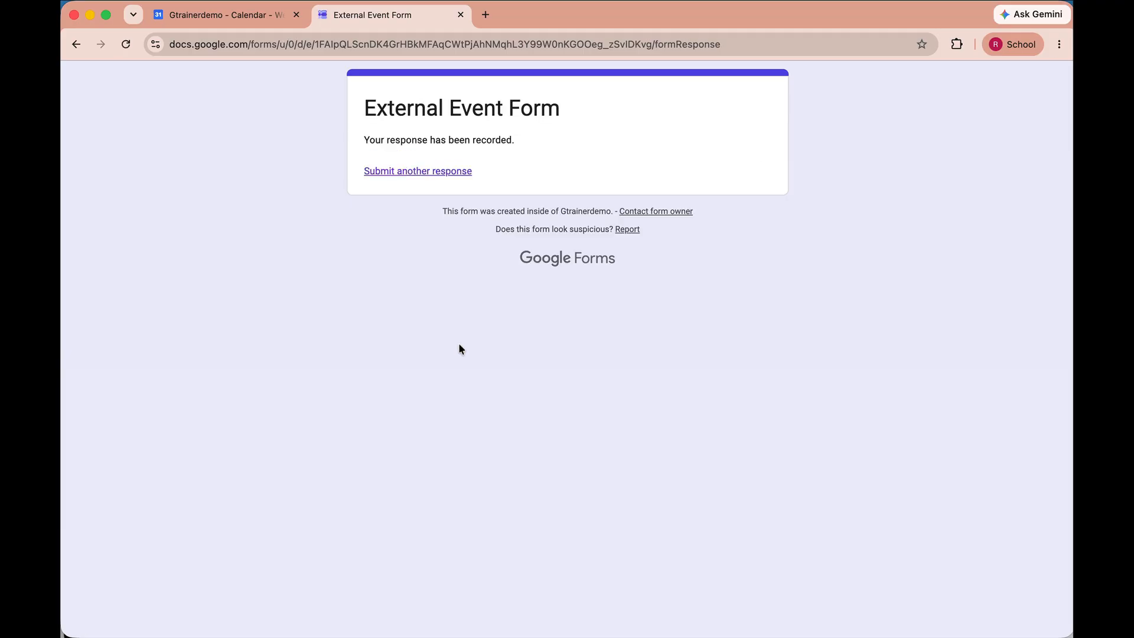
Open the Saturday, August 8 Wedding event (8am–5pm, MPR) in Event Manager
{"action": "left_click", "coordinate": [259, 18]}
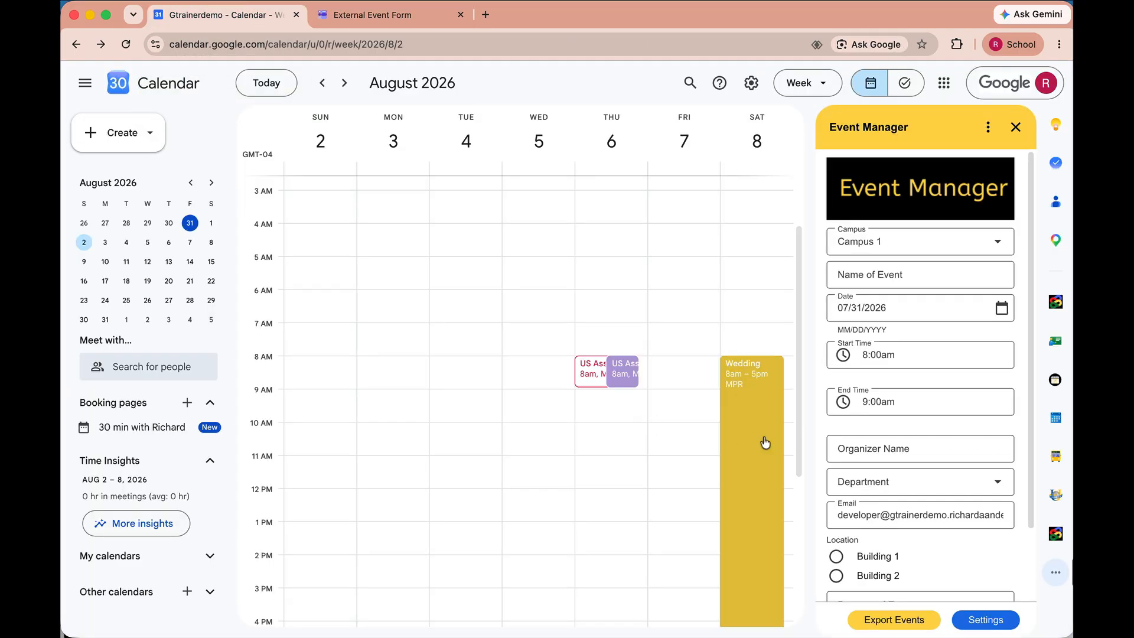
{"action": "scroll", "coordinate": [762, 473], "scroll_direction": "down", "scroll_amount": 3}
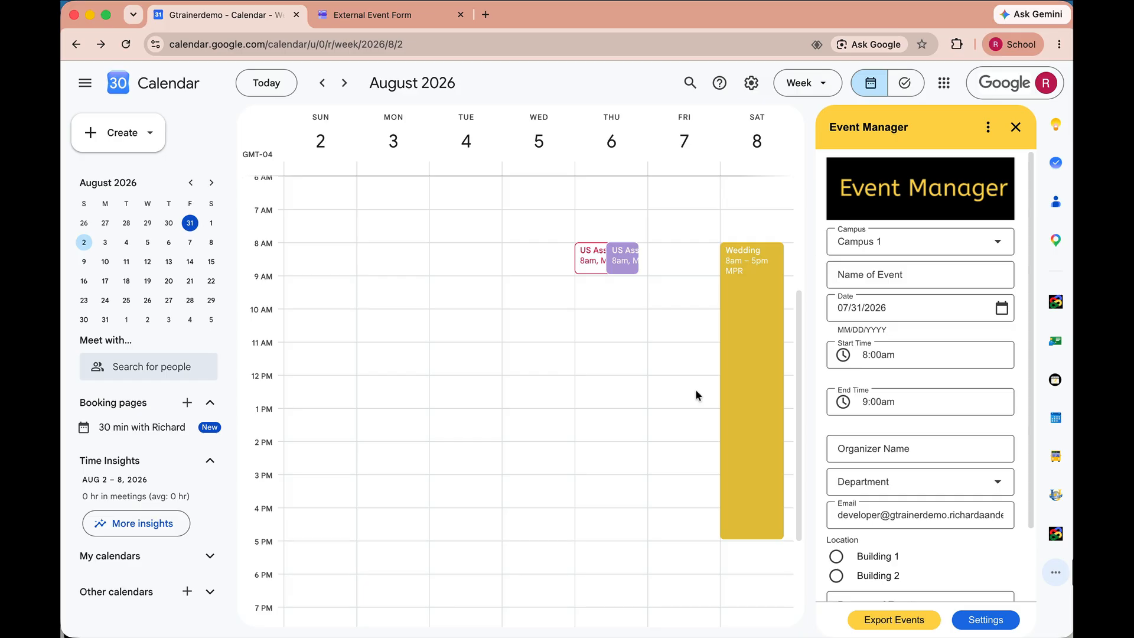
{"action": "left_click", "coordinate": [744, 401]}
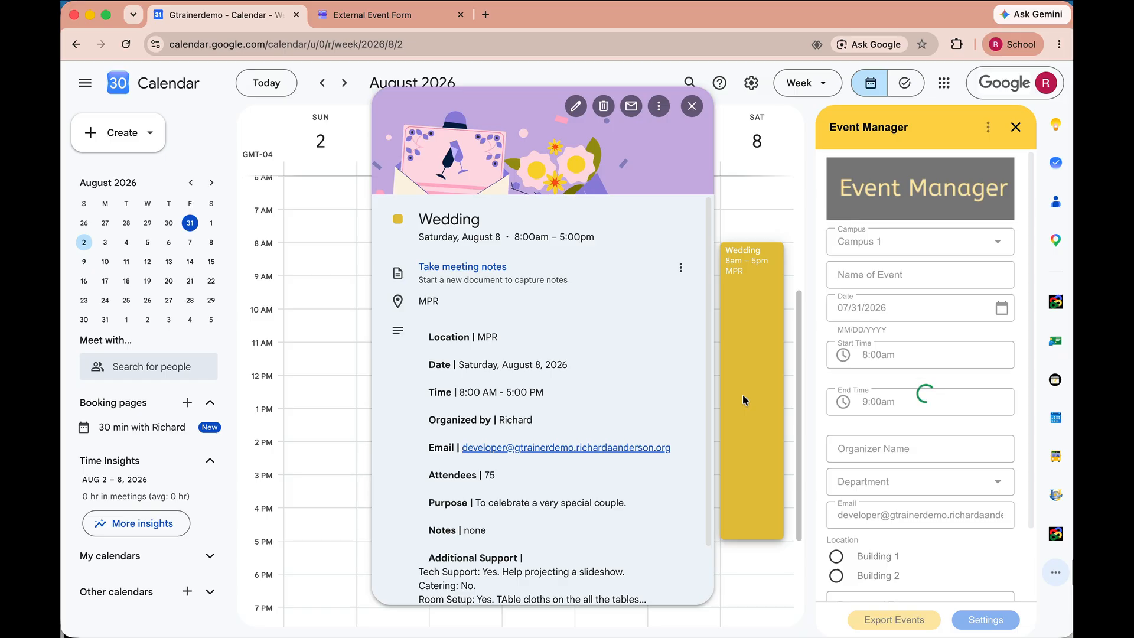
{"action": "scroll", "coordinate": [858, 408], "scroll_direction": "down", "scroll_amount": 2}
{"action": "scroll", "coordinate": [858, 408], "scroll_direction": "up", "scroll_amount": 1}
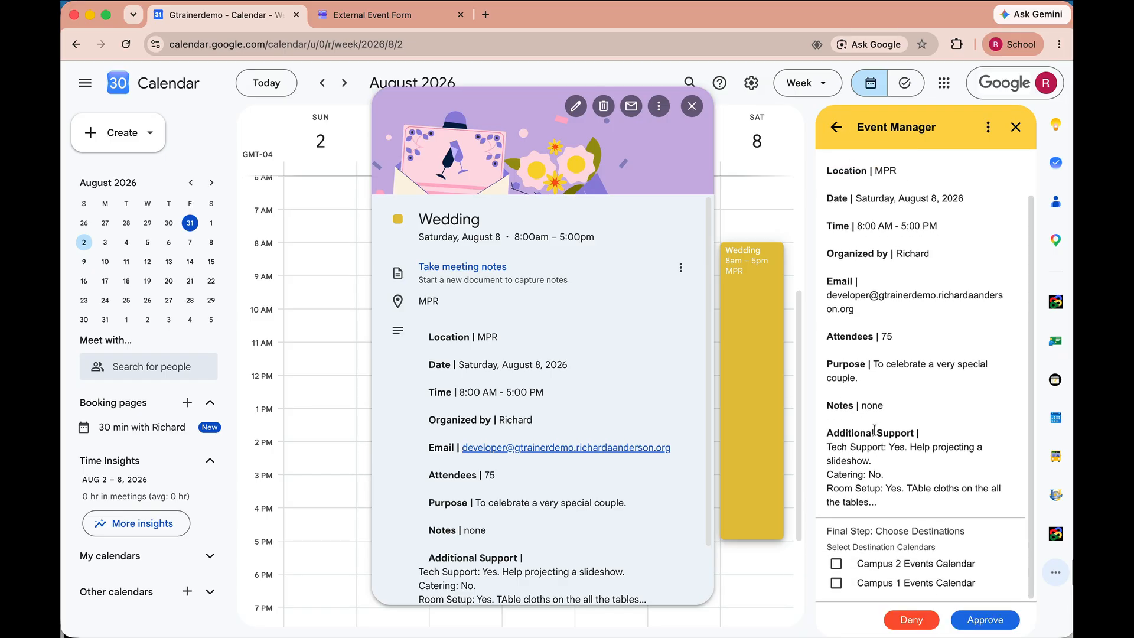